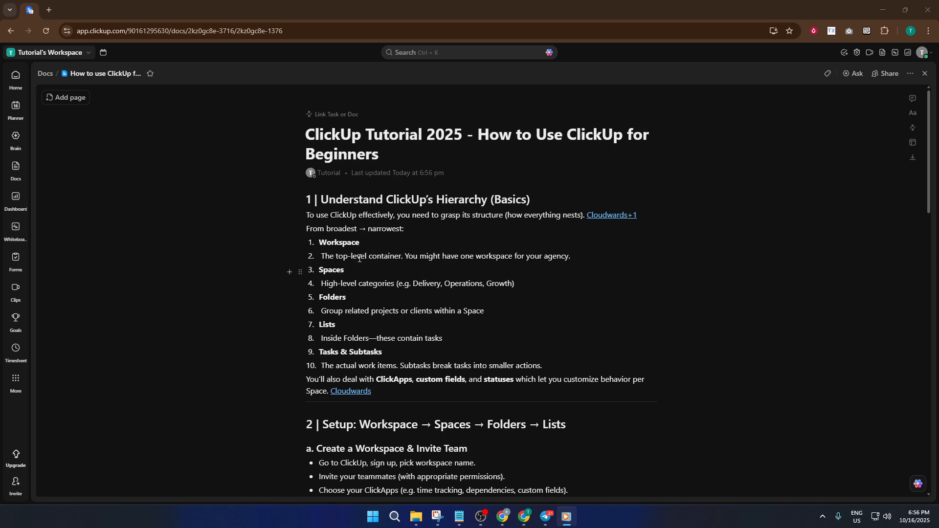
Step: Open the List inside the Onboarding folder of Team Space
{"action": "left_click", "coordinate": [16, 75]}
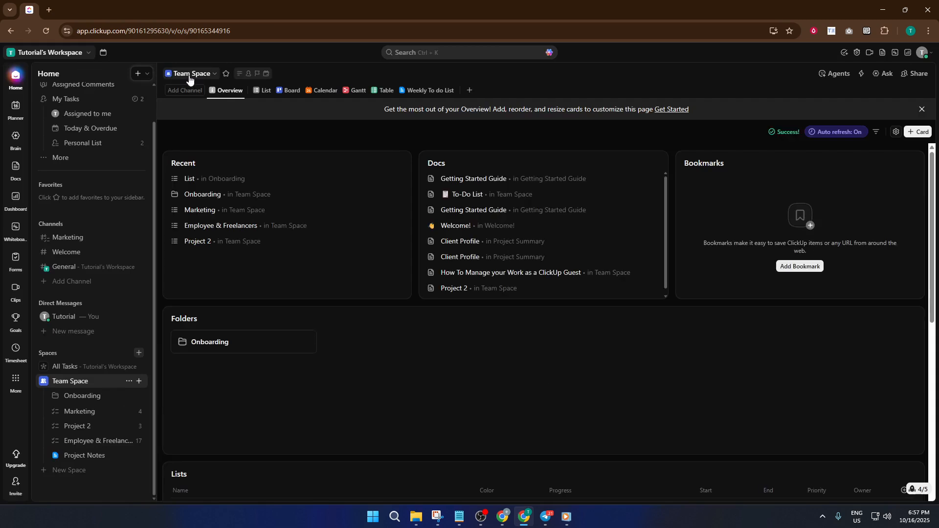
{"action": "left_click", "coordinate": [181, 76]}
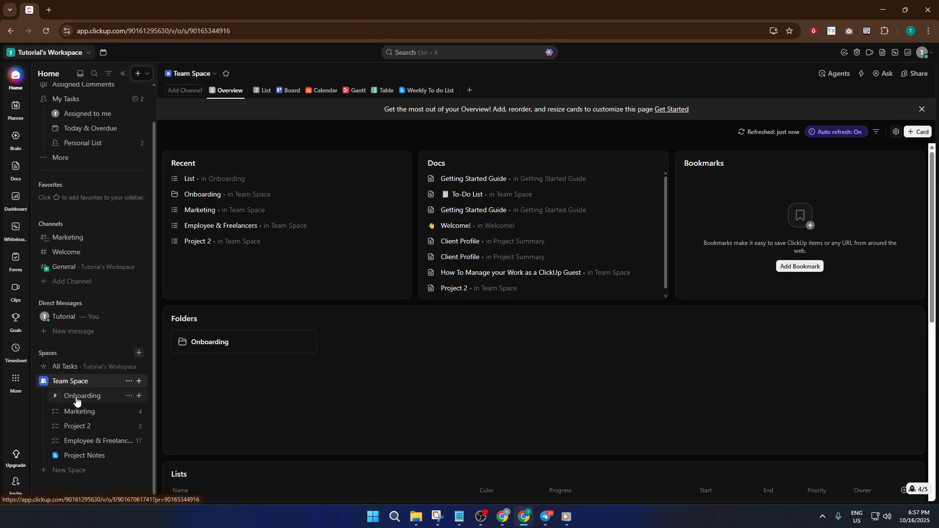
{"action": "left_click", "coordinate": [54, 396]}
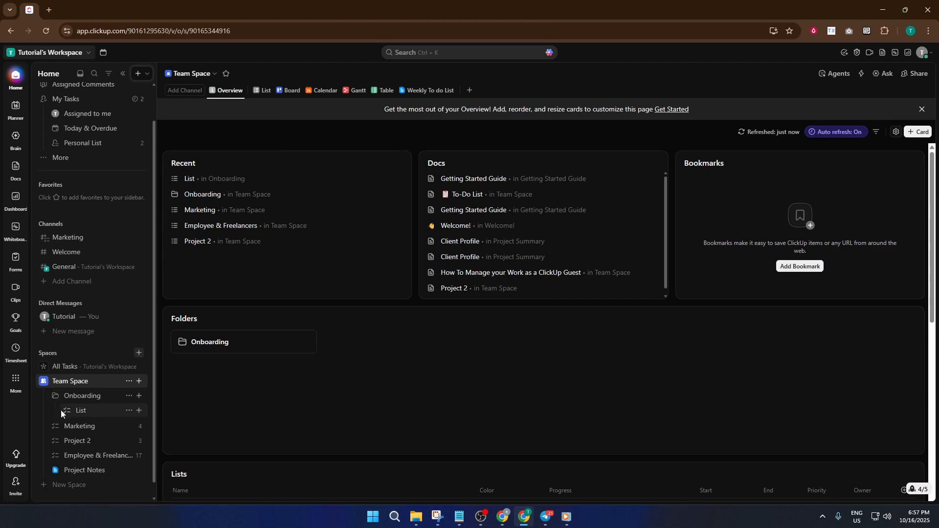
{"action": "left_click", "coordinate": [117, 413]}
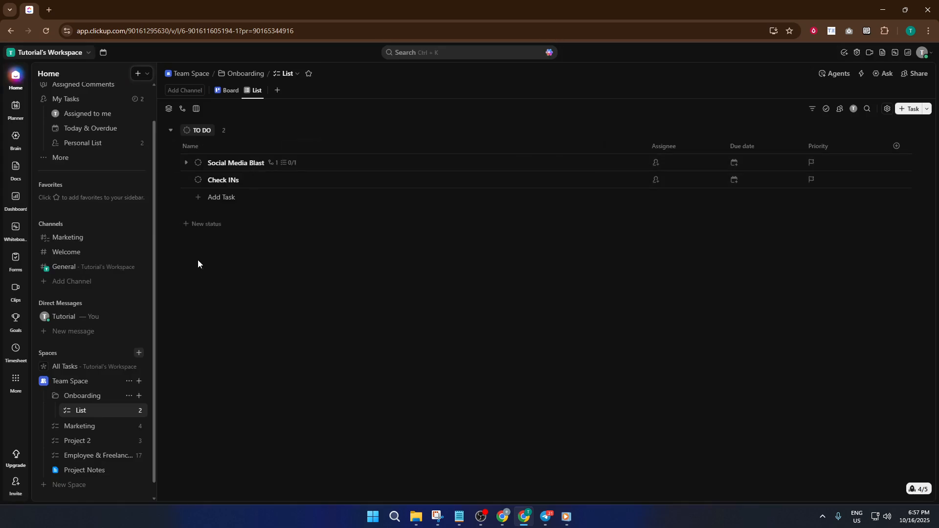
Step: Review the Social Media Blast task's details, and expand its subtasks in the list
{"action": "left_click", "coordinate": [229, 169]}
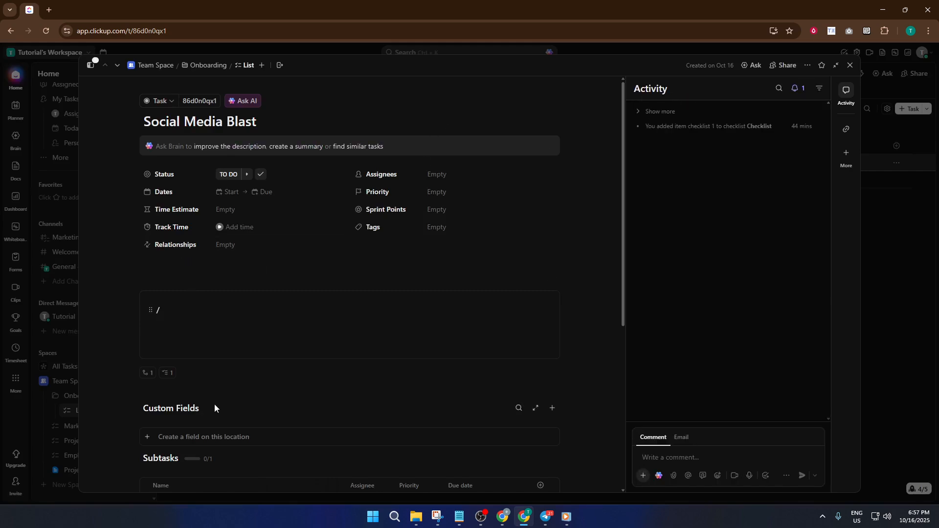
{"action": "scroll", "coordinate": [214, 403], "scroll_direction": "down", "scroll_amount": 2}
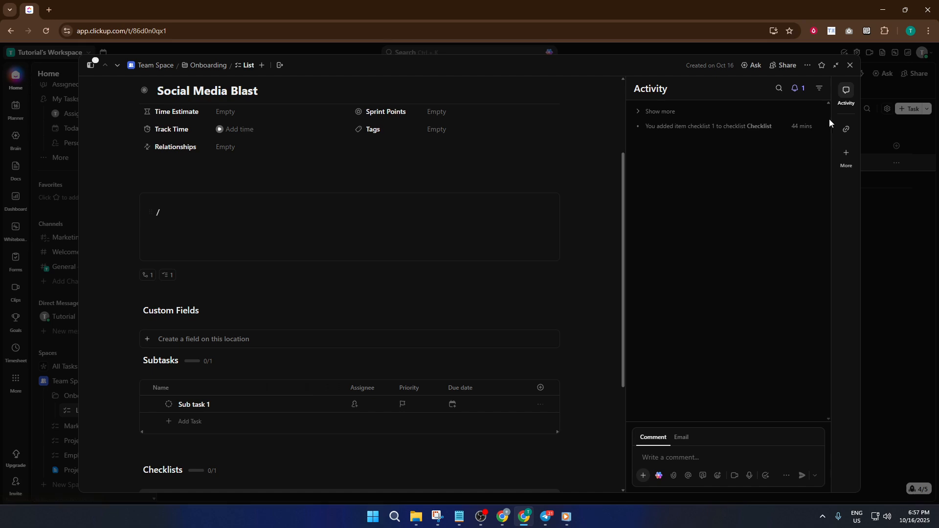
{"action": "left_click", "coordinate": [850, 65]}
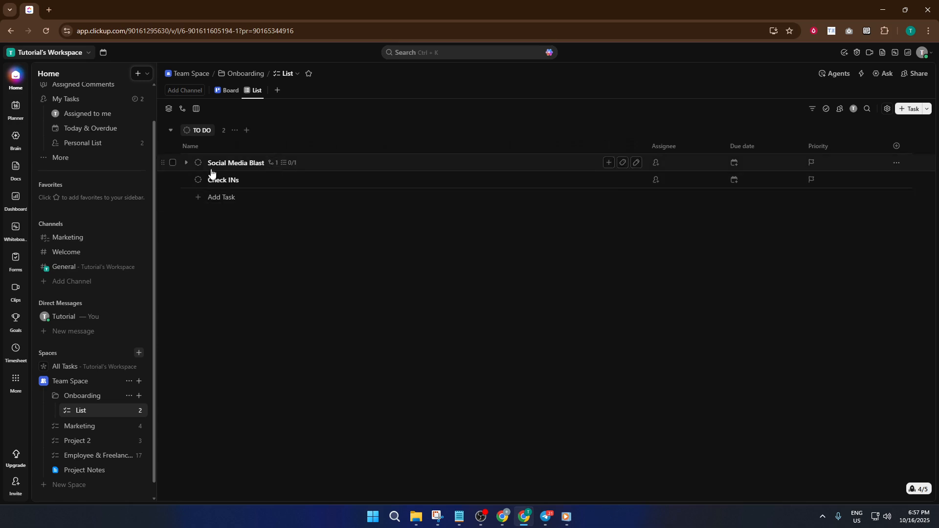
{"action": "left_click", "coordinate": [186, 163]}
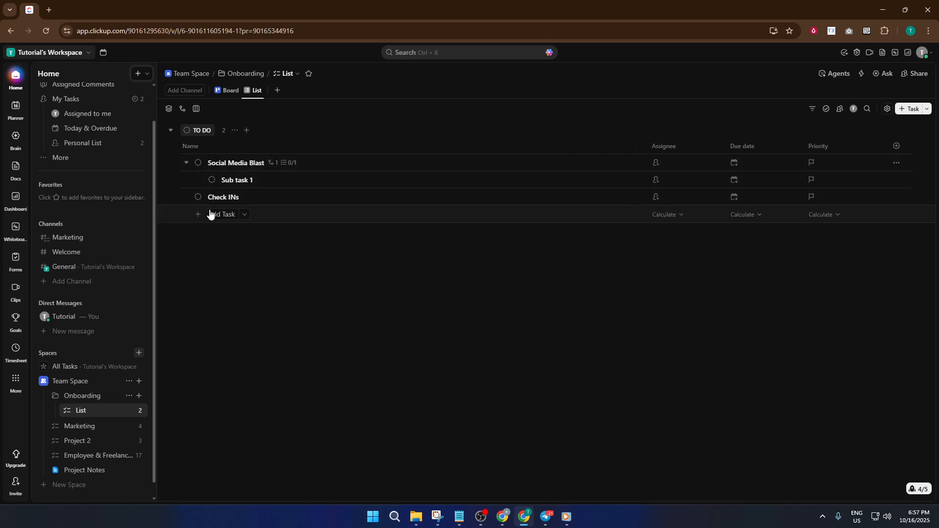
{"action": "left_click", "coordinate": [186, 197]}
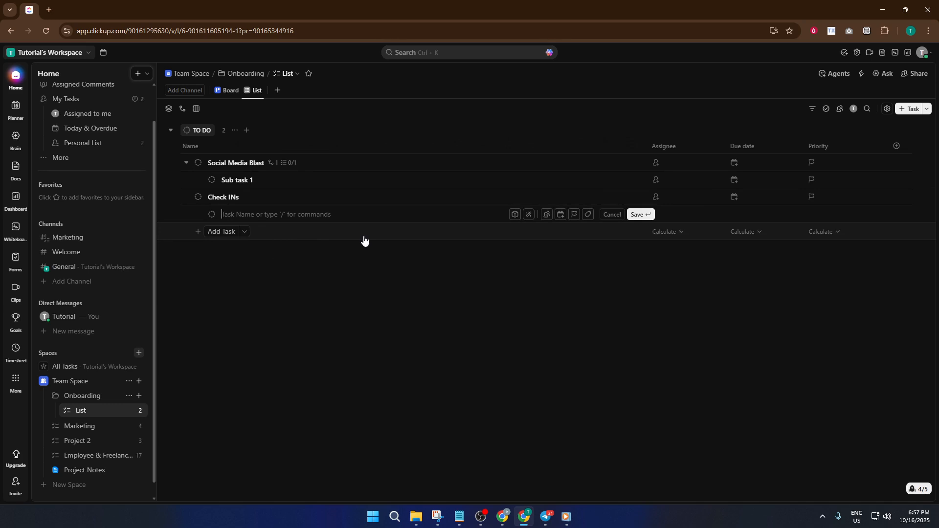
Step: Examine the roles available for inviting people to the workspace, and close the invitation without sending it
{"action": "left_click", "coordinate": [19, 488]}
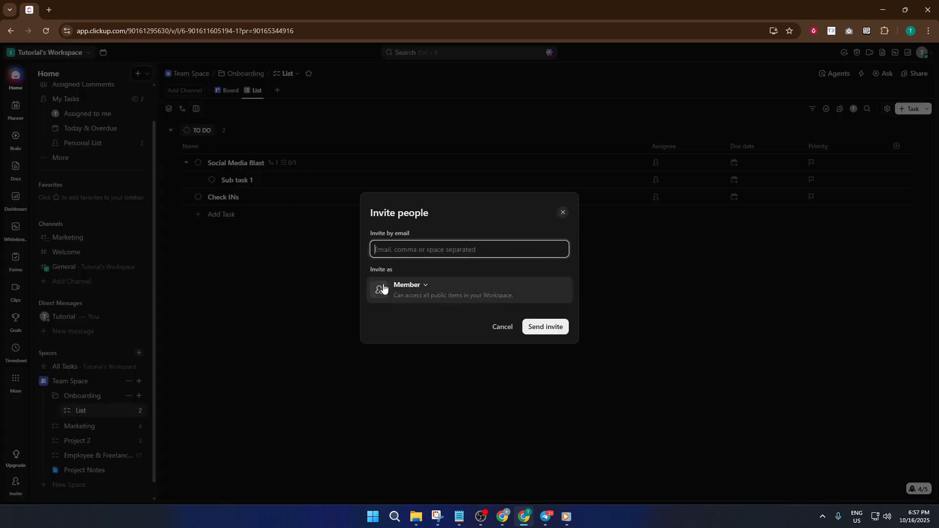
{"action": "left_click", "coordinate": [428, 286]}
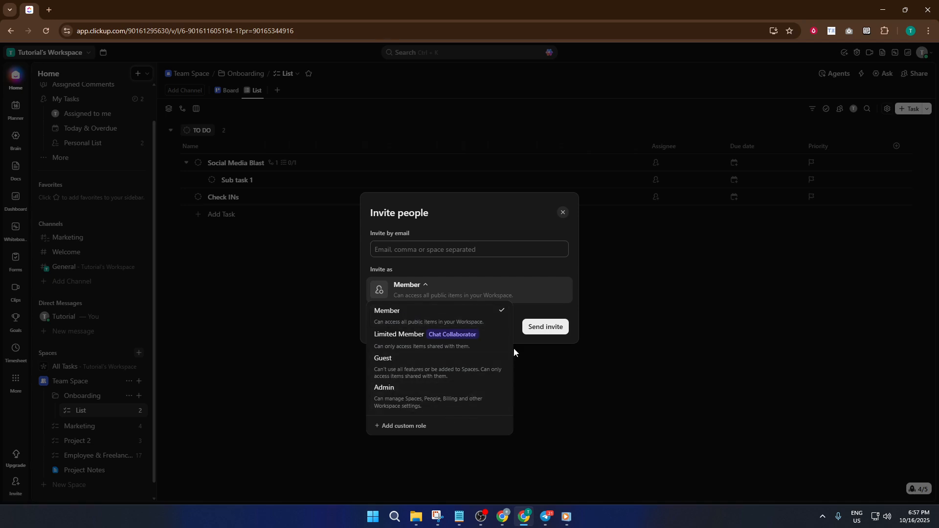
{"action": "left_click", "coordinate": [557, 268]}
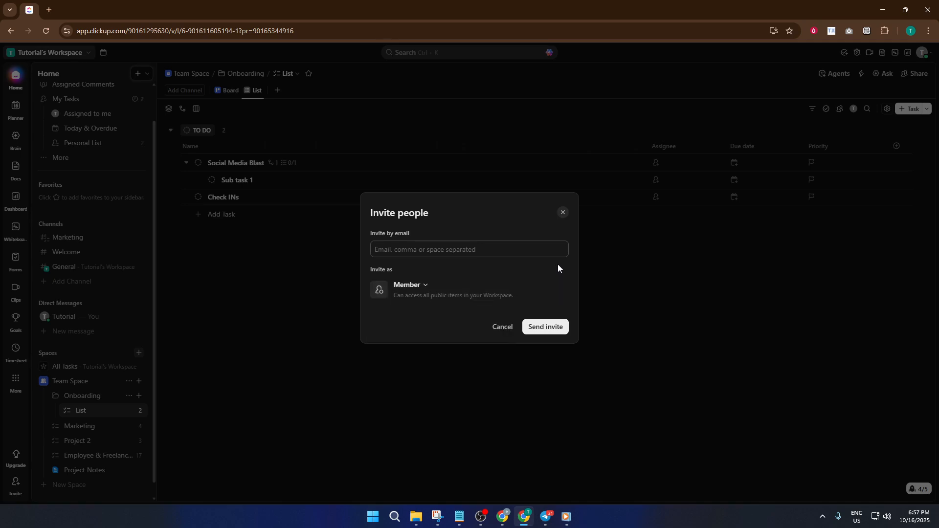
{"action": "left_click", "coordinate": [562, 213]}
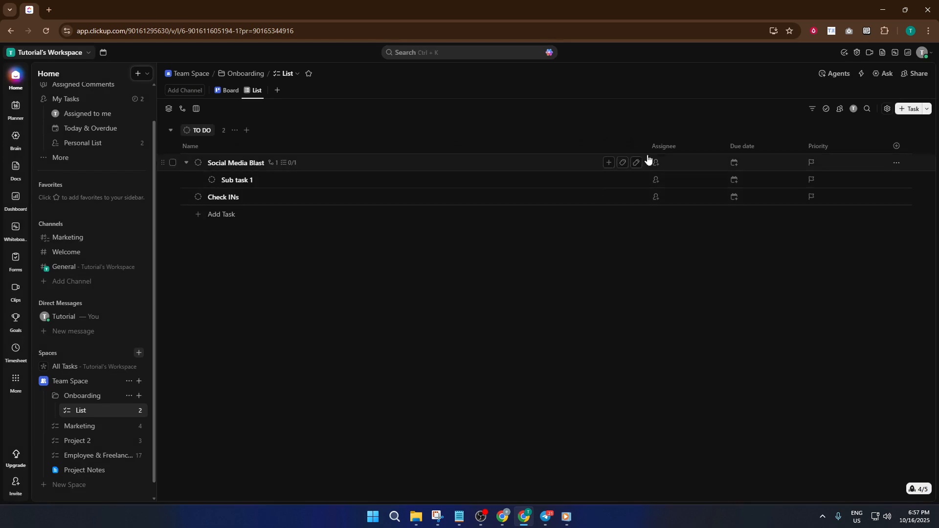
Step: Narrow the Name column in the Onboarding list and add a task named Daily Task
{"action": "left_click_drag", "start_coordinate": [643, 149], "coordinate": [347, 151]}
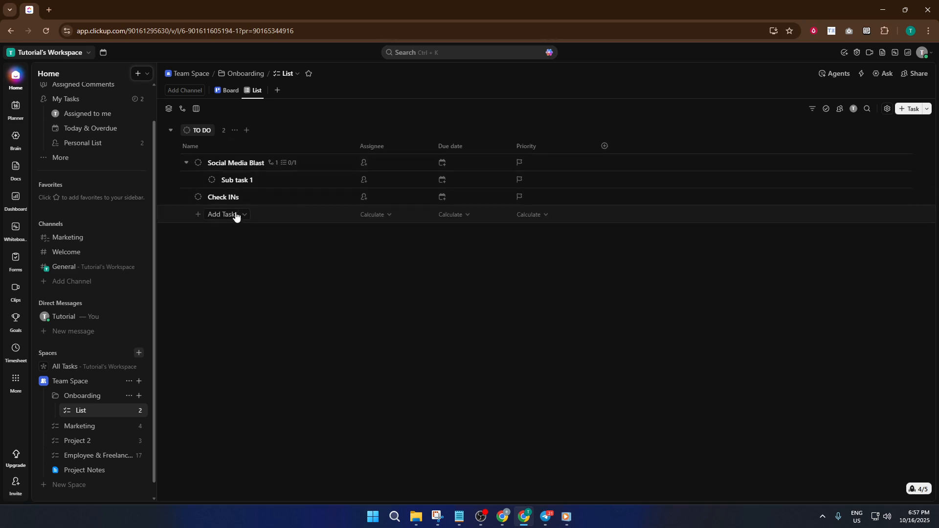
{"action": "left_click", "coordinate": [212, 215]}
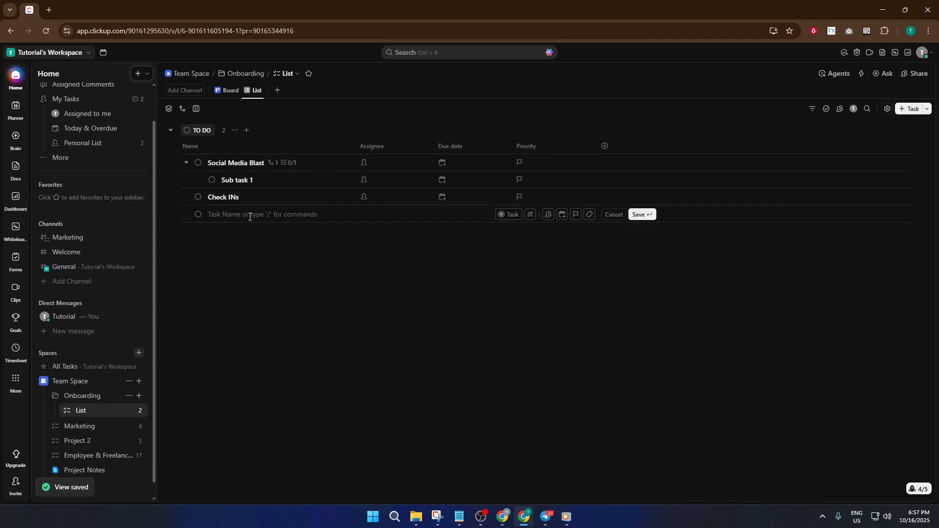
{"action": "type", "text": "Daily Task"}
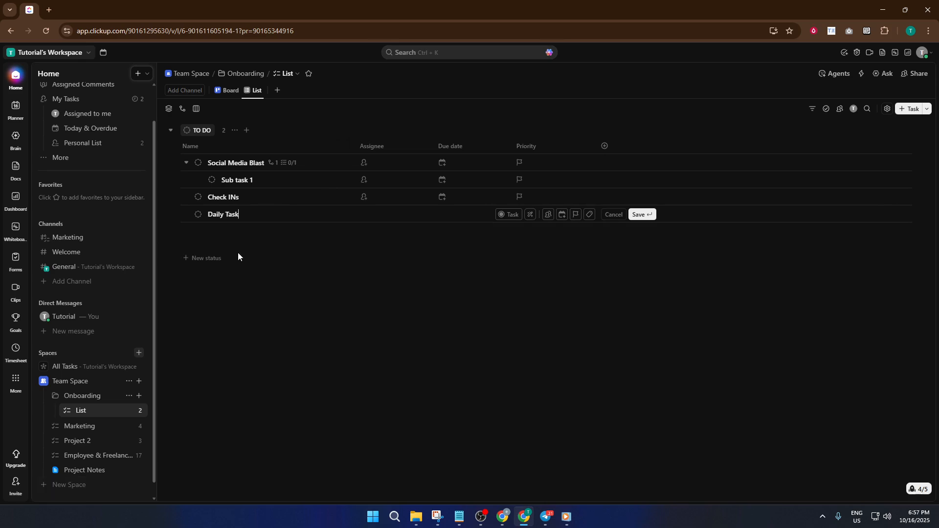
{"action": "key", "text": "Return"}
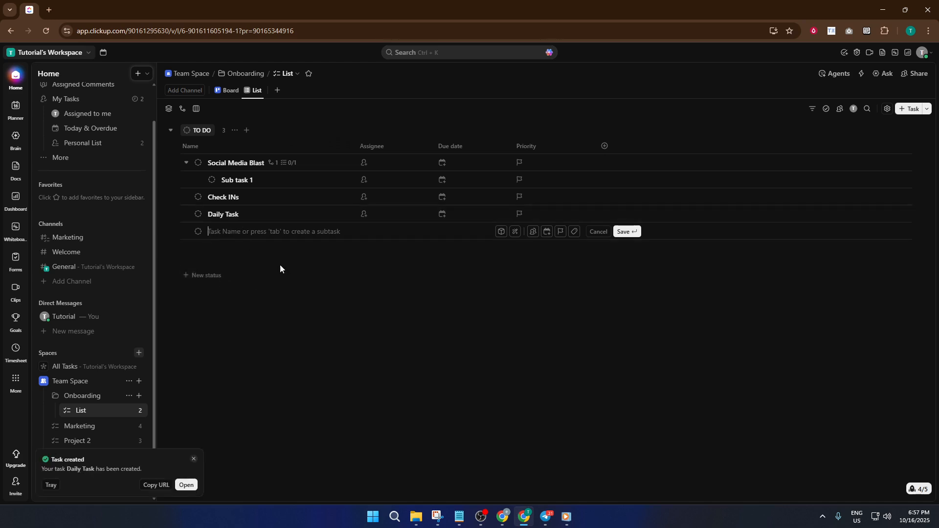
Step: Look through the Onboarding folder's overview, including its lists and resources, and return to the Team Space overview
{"action": "left_click", "coordinate": [78, 397]}
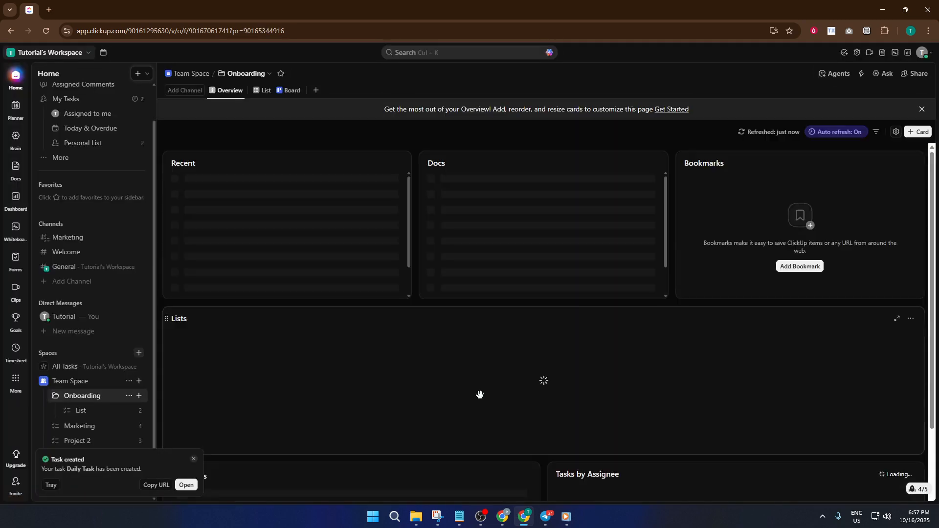
{"action": "scroll", "coordinate": [542, 356], "scroll_direction": "down", "scroll_amount": 2}
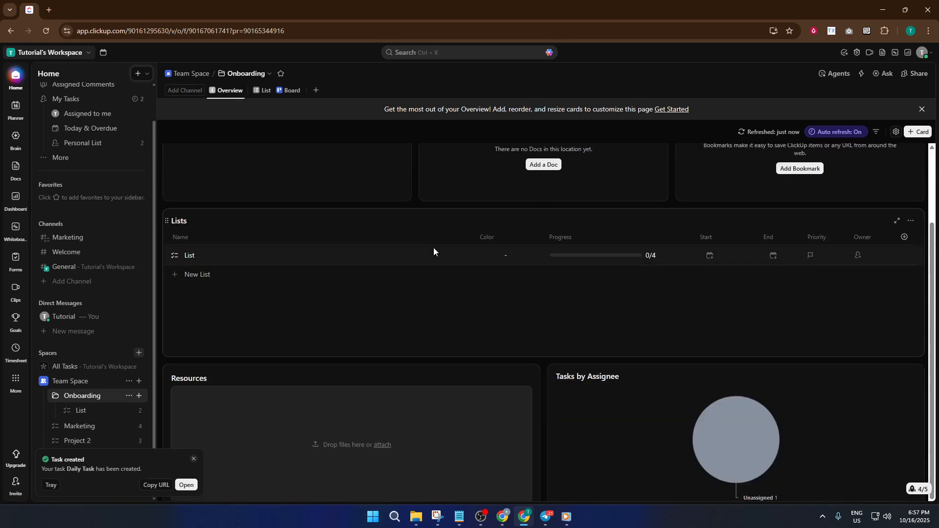
{"action": "scroll", "coordinate": [449, 292], "scroll_direction": "down", "scroll_amount": 1}
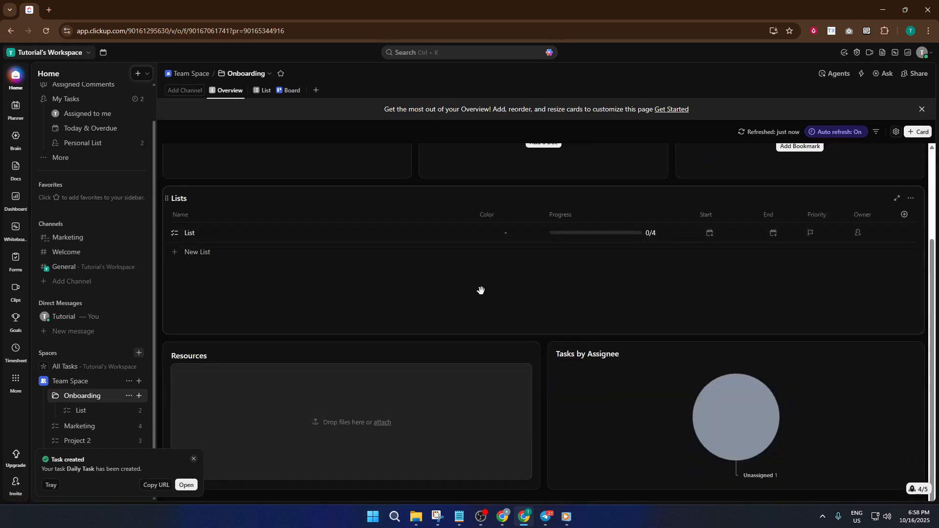
{"action": "scroll", "coordinate": [489, 296], "scroll_direction": "up", "scroll_amount": 2}
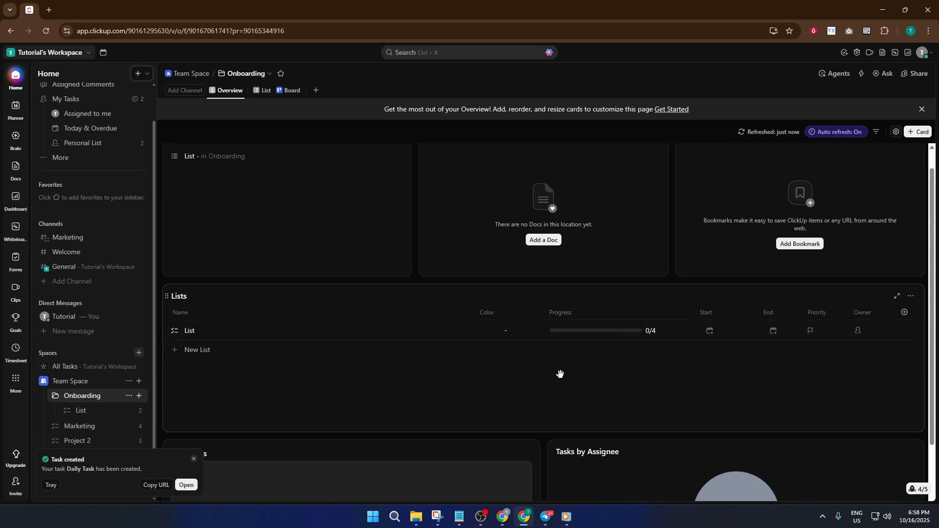
{"action": "scroll", "coordinate": [555, 383], "scroll_direction": "up", "scroll_amount": 1}
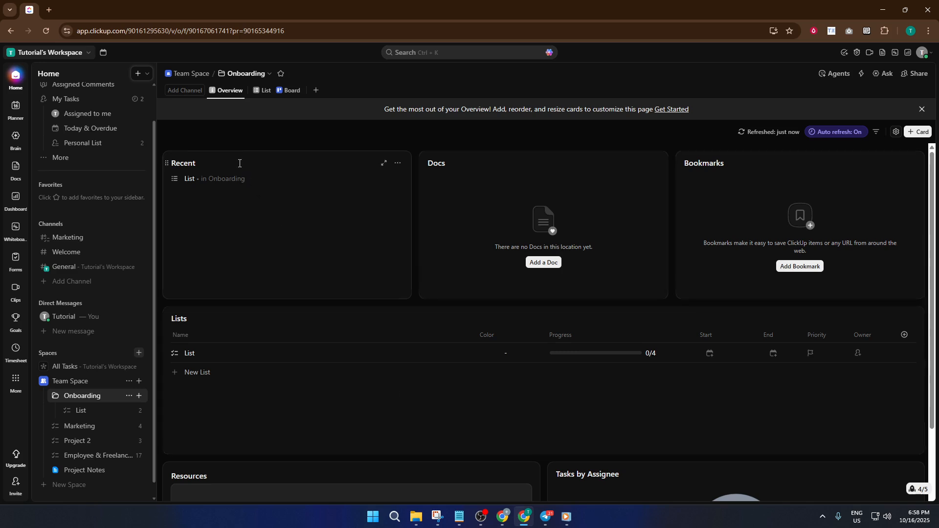
{"action": "left_click", "coordinate": [185, 74]}
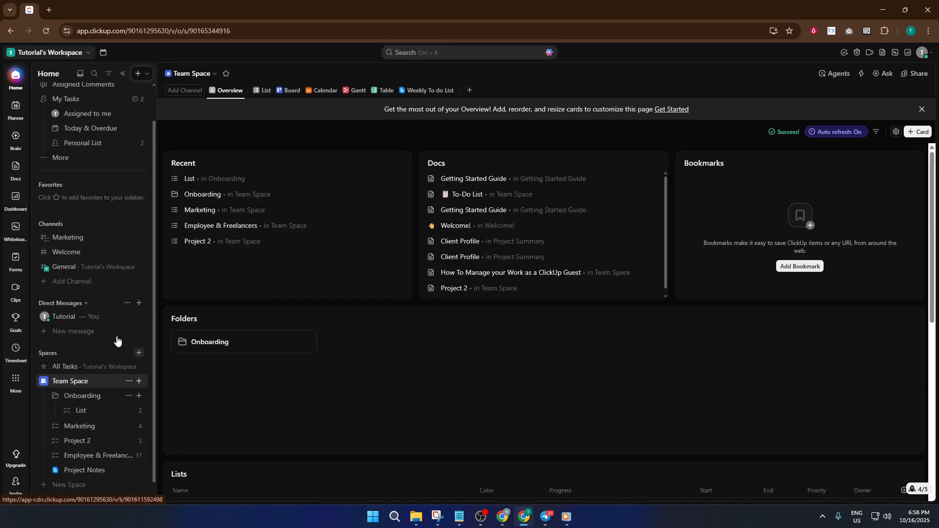
Step: Assign the Social Media Blast task in the Onboarding folder's List to your own account
{"action": "left_click", "coordinate": [88, 410]}
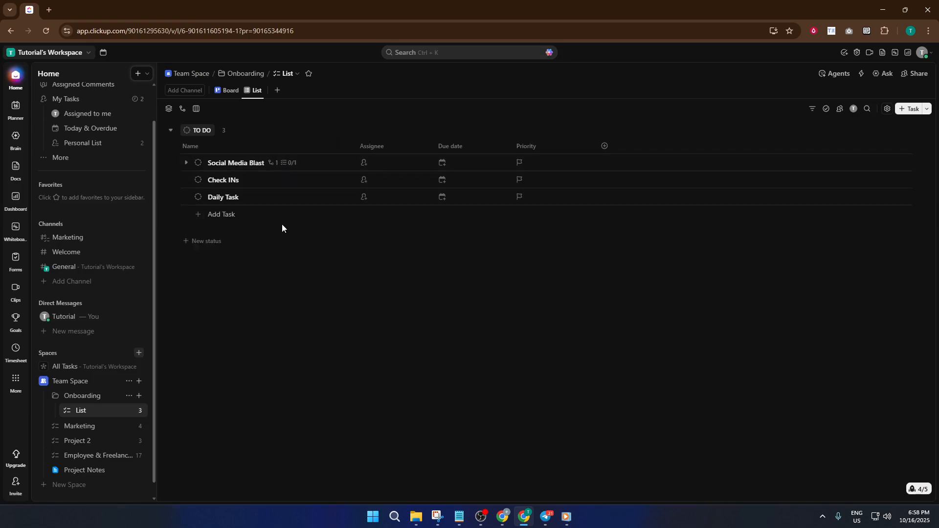
{"action": "left_click", "coordinate": [369, 166]}
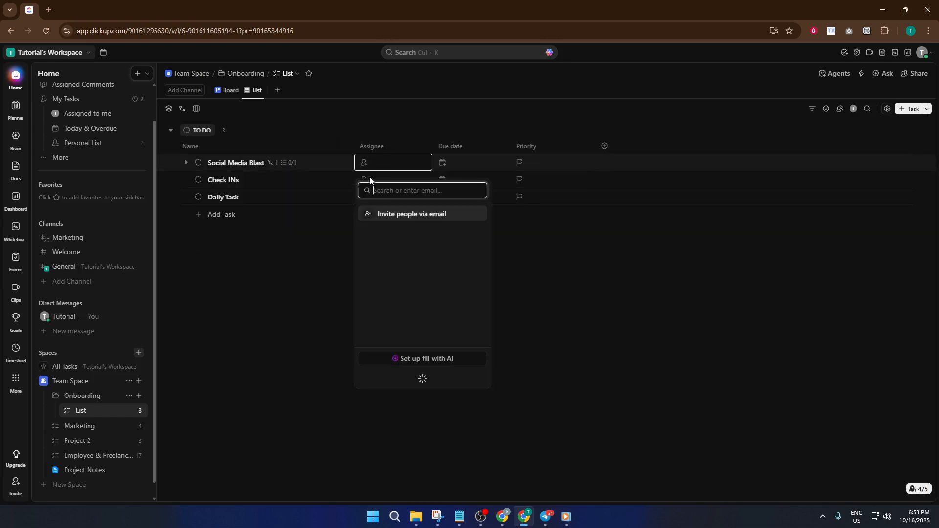
{"action": "left_click", "coordinate": [406, 215]}
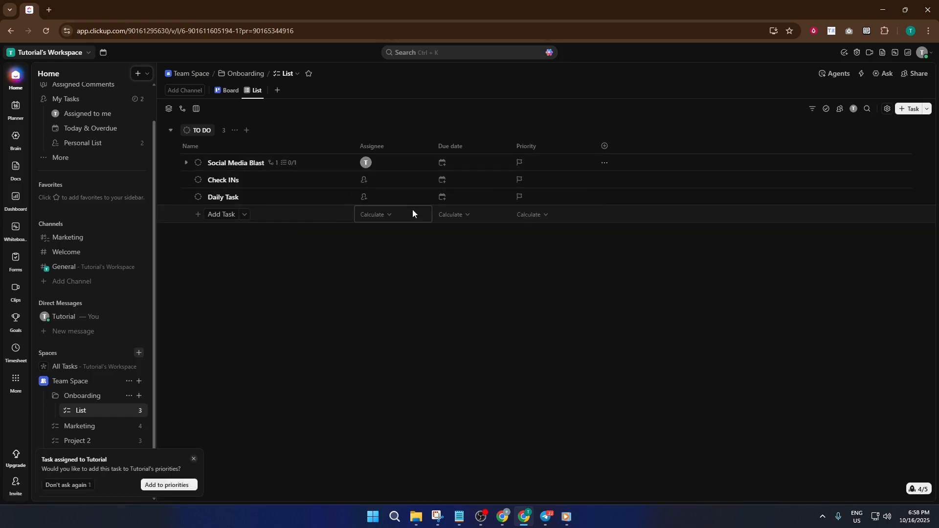
Step: Set the Social Media Blast task's due date to October 17, 2025 and its priority to Urgent
{"action": "left_click", "coordinate": [448, 163]}
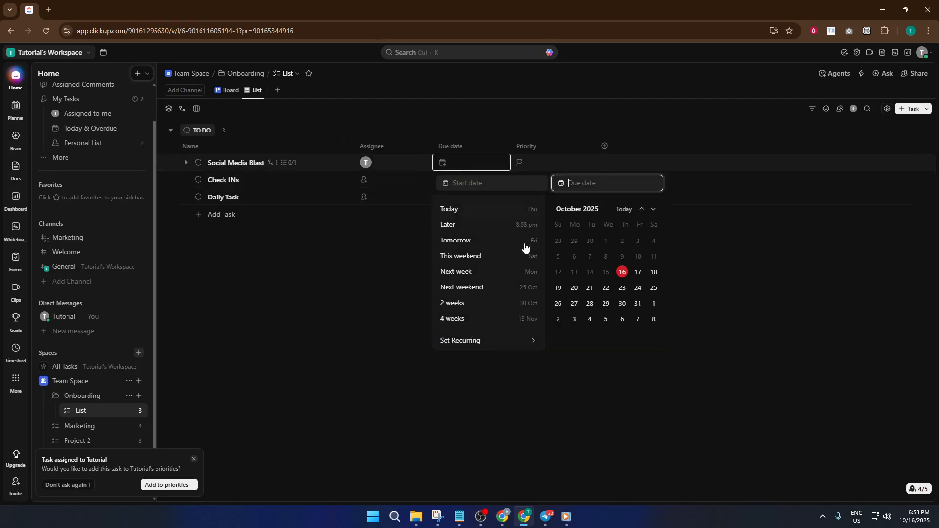
{"action": "left_click", "coordinate": [637, 275]}
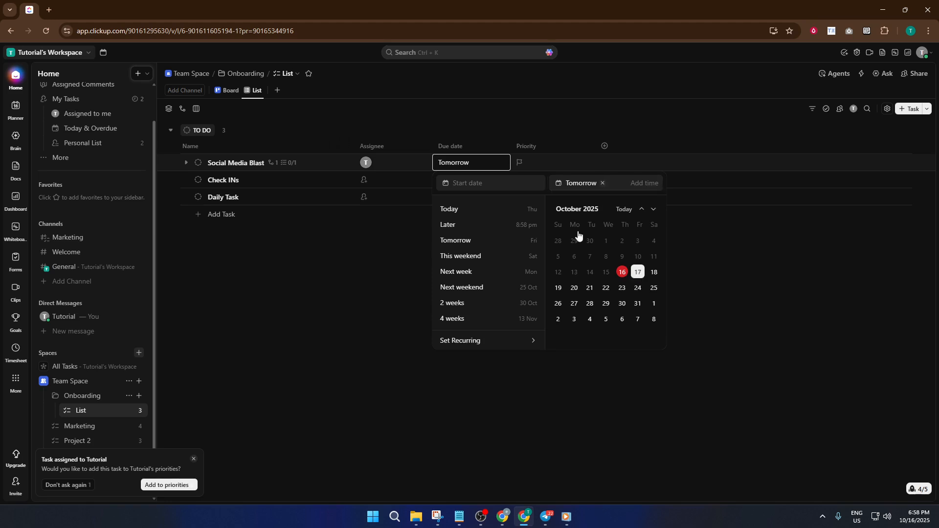
{"action": "left_click", "coordinate": [544, 155]}
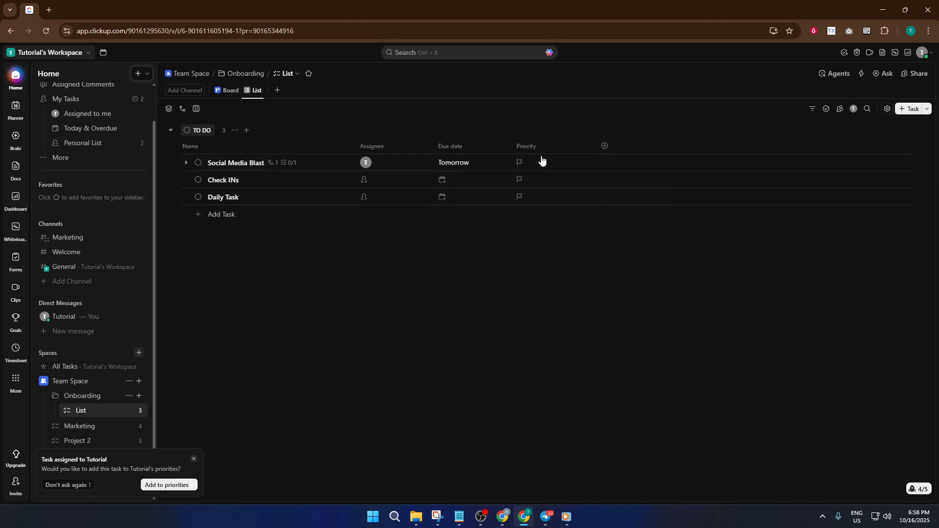
{"action": "left_click", "coordinate": [532, 164]}
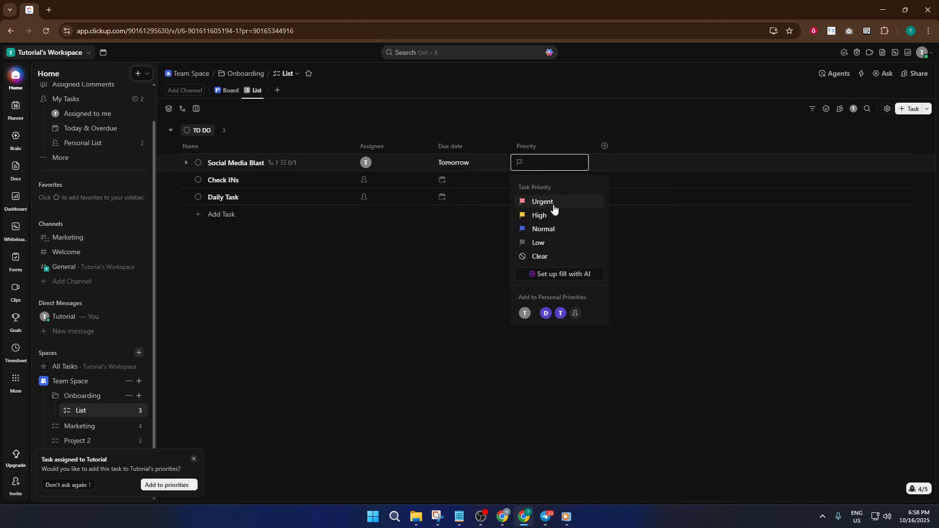
{"action": "left_click", "coordinate": [552, 202]}
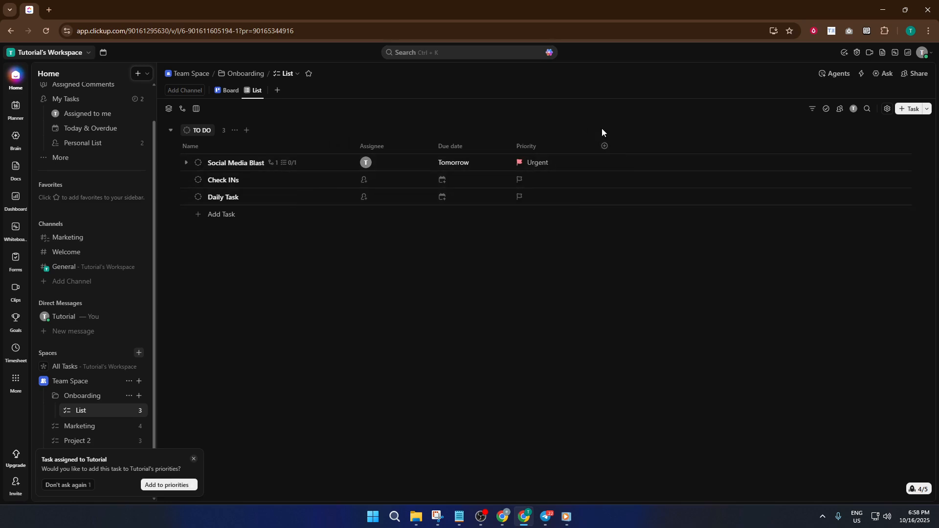
Step: Browse the custom field types available for the list, search them for "s", and close without adding a field
{"action": "left_click", "coordinate": [605, 146]}
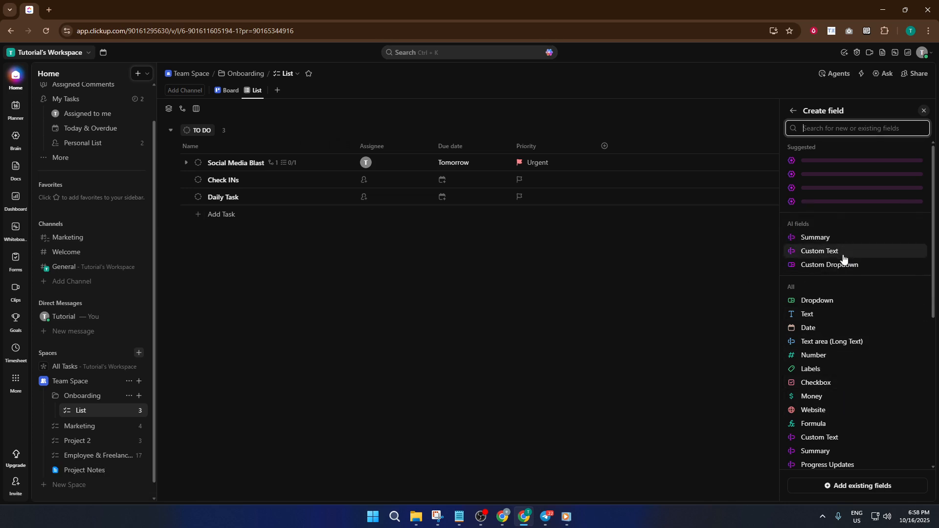
{"action": "scroll", "coordinate": [838, 272], "scroll_direction": "down", "scroll_amount": 2}
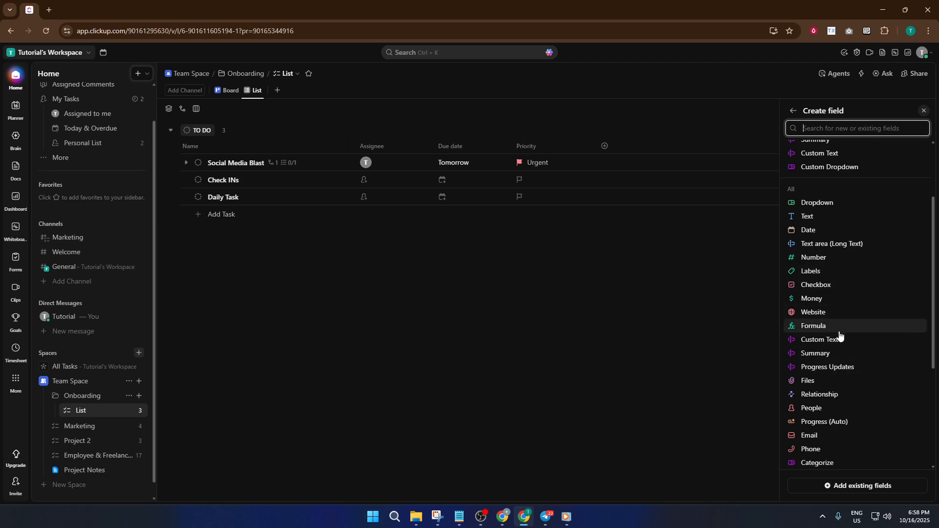
{"action": "type", "text": "s"}
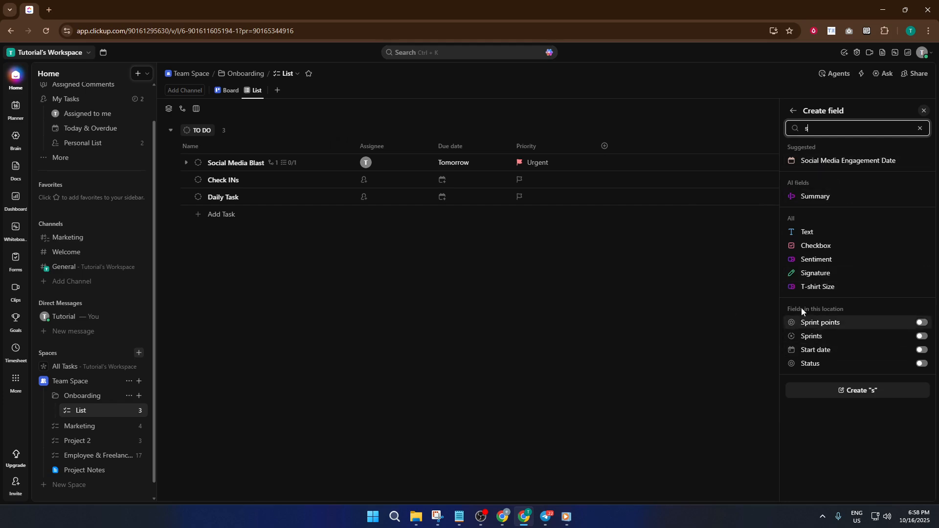
{"action": "left_click", "coordinate": [639, 241]}
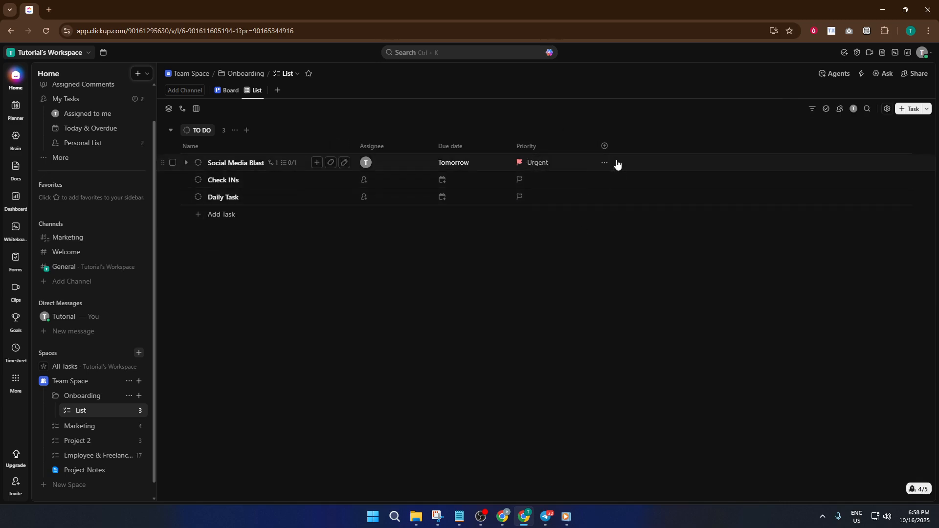
Step: Add a Calendar view and a Timeline view to the Onboarding folder's List
{"action": "left_click", "coordinate": [279, 90]}
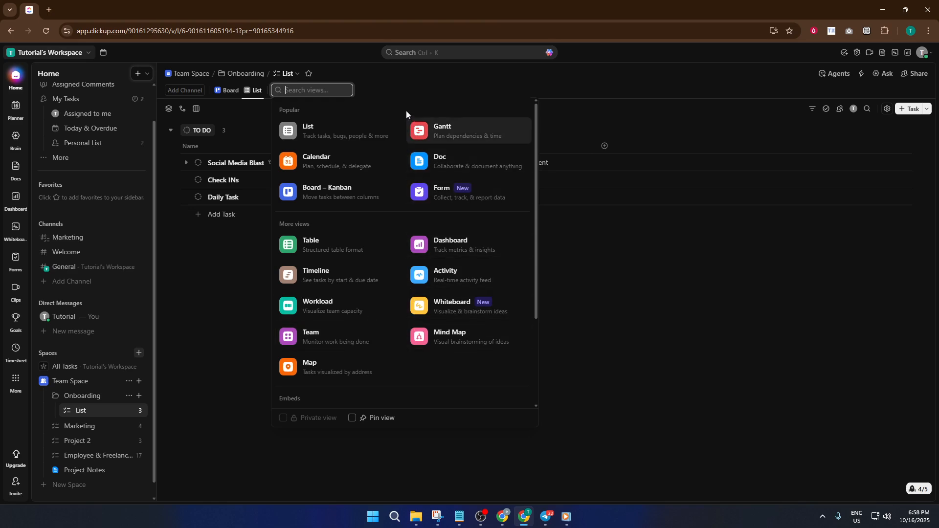
{"action": "left_click", "coordinate": [311, 157]}
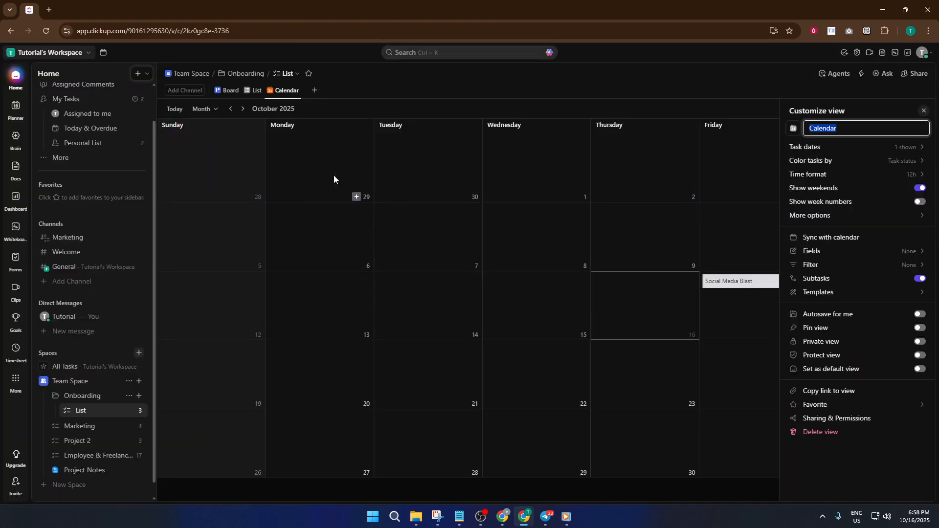
{"action": "left_click", "coordinate": [313, 90]}
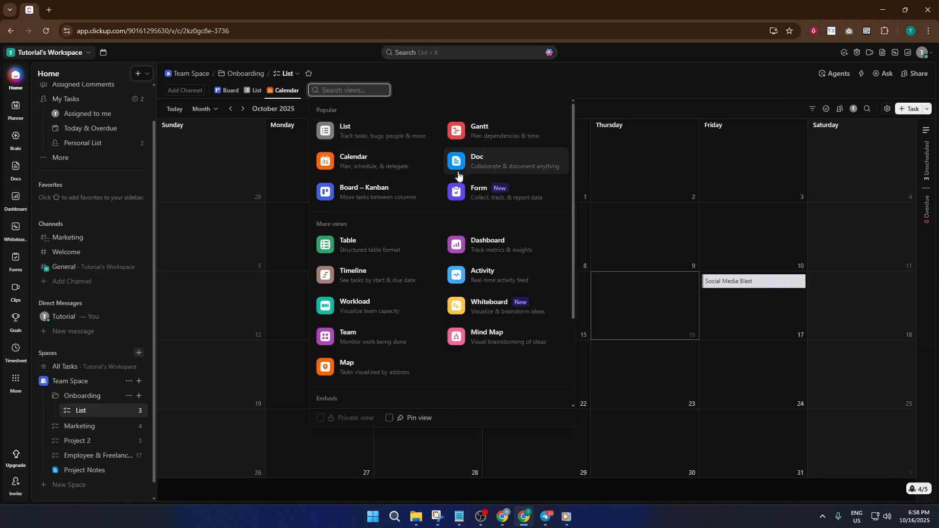
{"action": "left_click", "coordinate": [377, 275]}
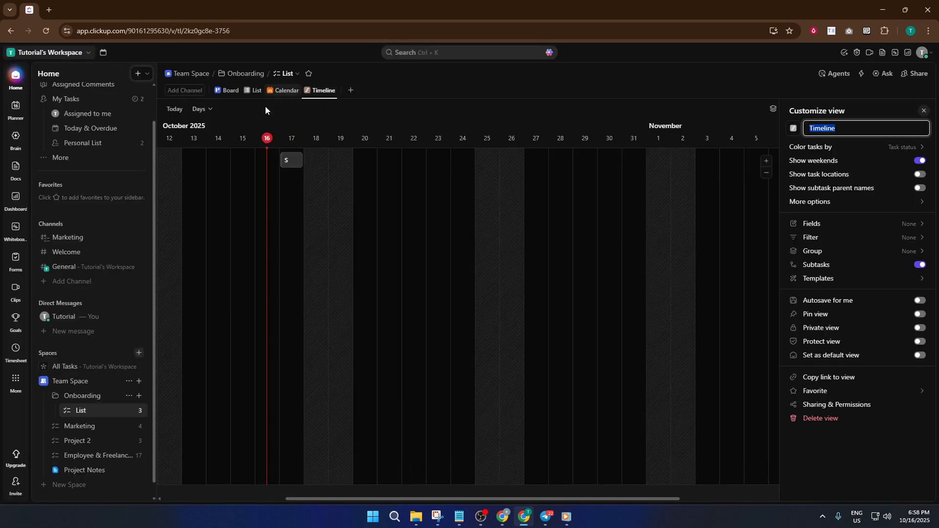
Step: Create a task named "demo 1" on September 29, 2025 in the Calendar view, and return to the List view
{"action": "left_click", "coordinate": [286, 90]}
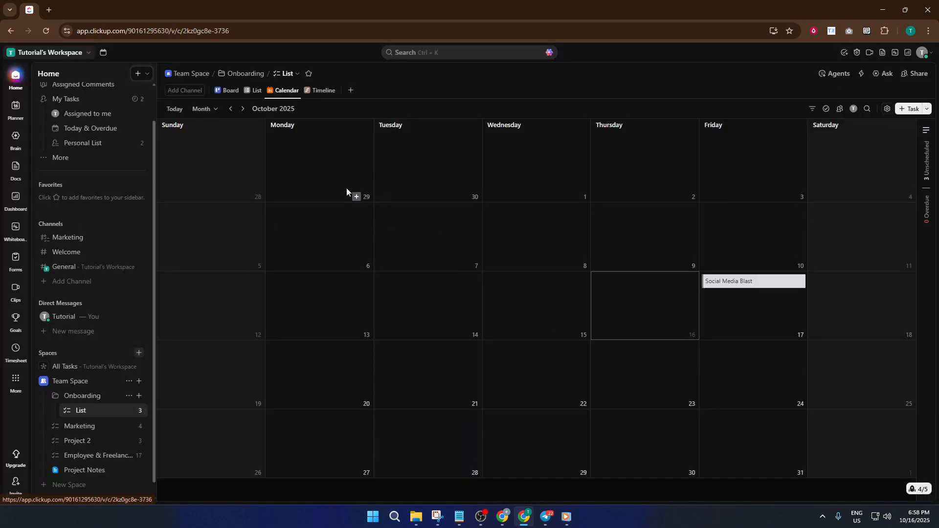
{"action": "left_click", "coordinate": [356, 198]}
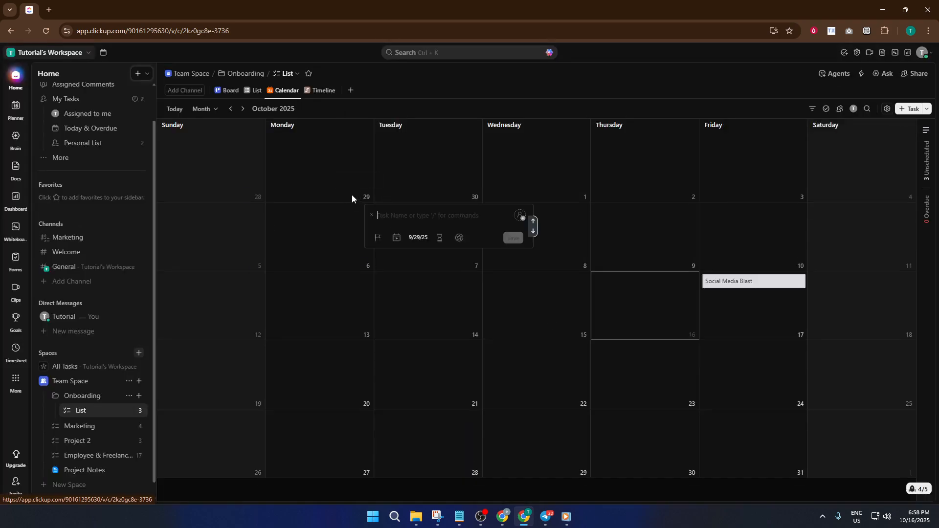
{"action": "type", "text": "demo 1"}
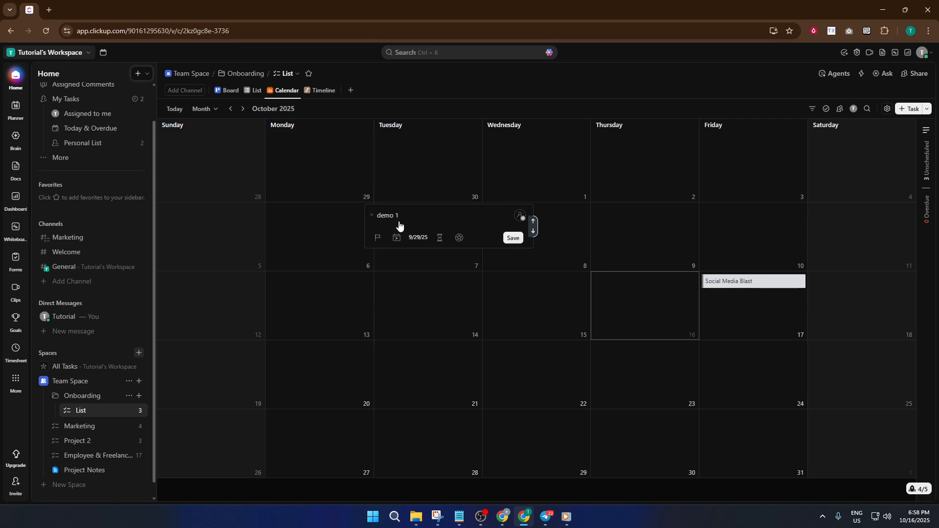
{"action": "key", "text": "Return"}
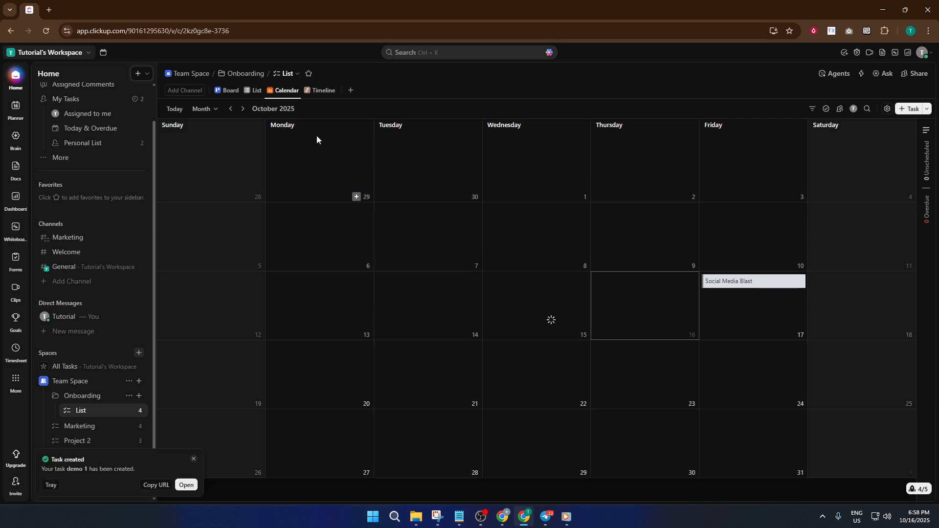
{"action": "left_click", "coordinate": [249, 92]}
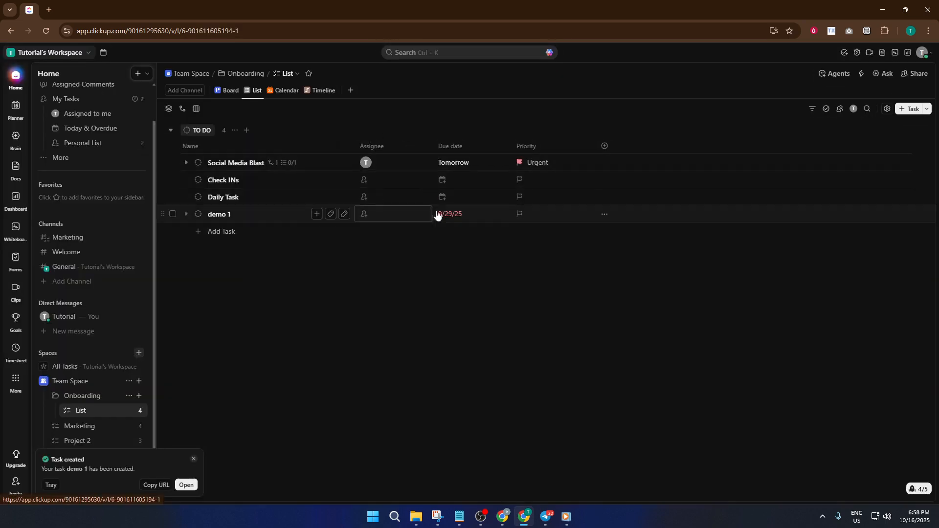
Step: Browse the task templates available for the Social Media Blast task and close the Template Center without applying one
{"action": "left_click", "coordinate": [604, 164]}
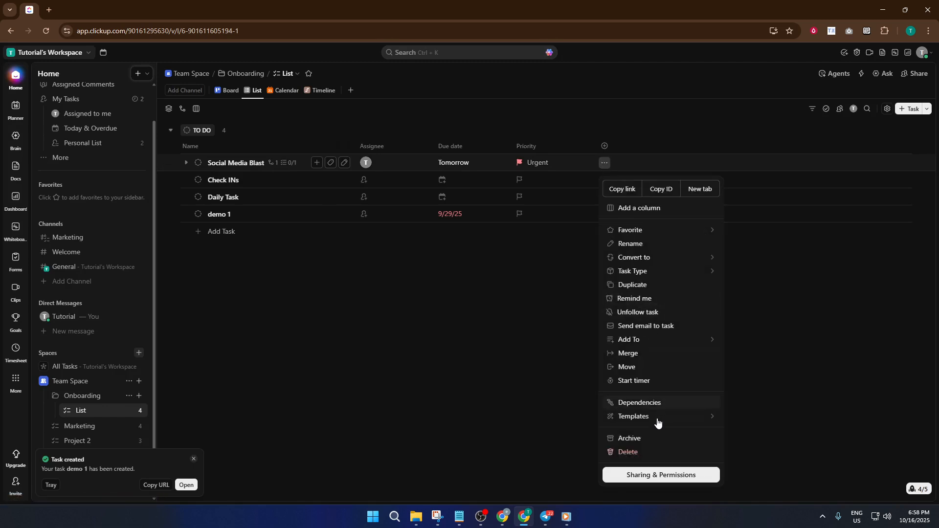
{"action": "mouse_move", "coordinate": [688, 422]}
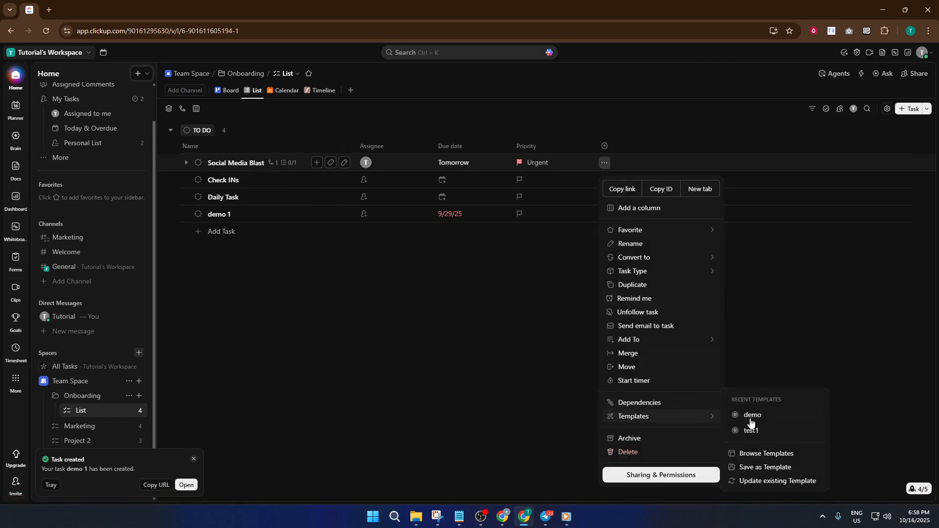
{"action": "left_click", "coordinate": [774, 454]}
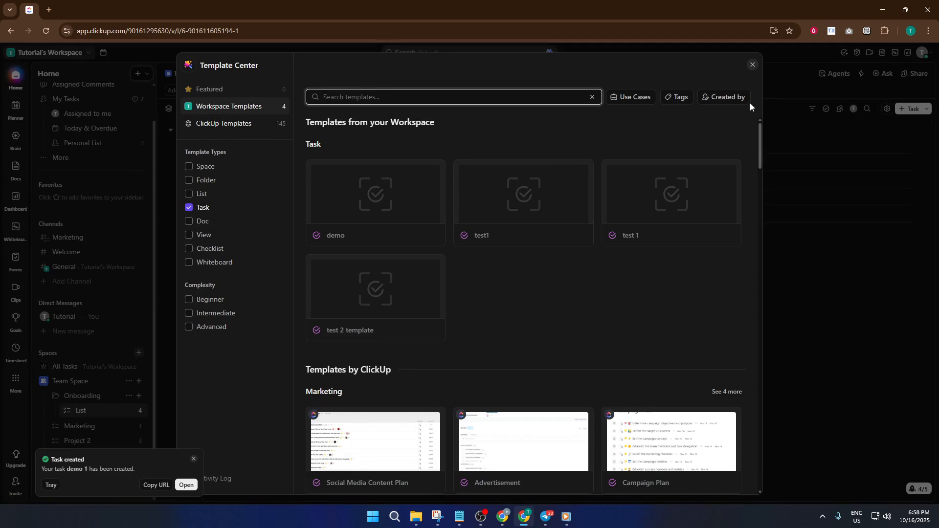
{"action": "left_click", "coordinate": [752, 66]}
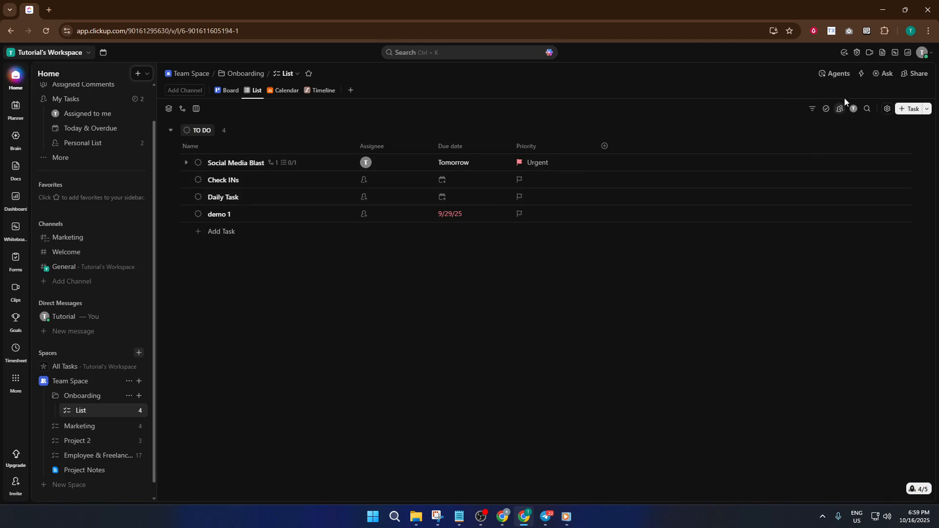
Step: Look over the list's AI field and automation options and the available view types, without adding any
{"action": "left_click", "coordinate": [861, 74]}
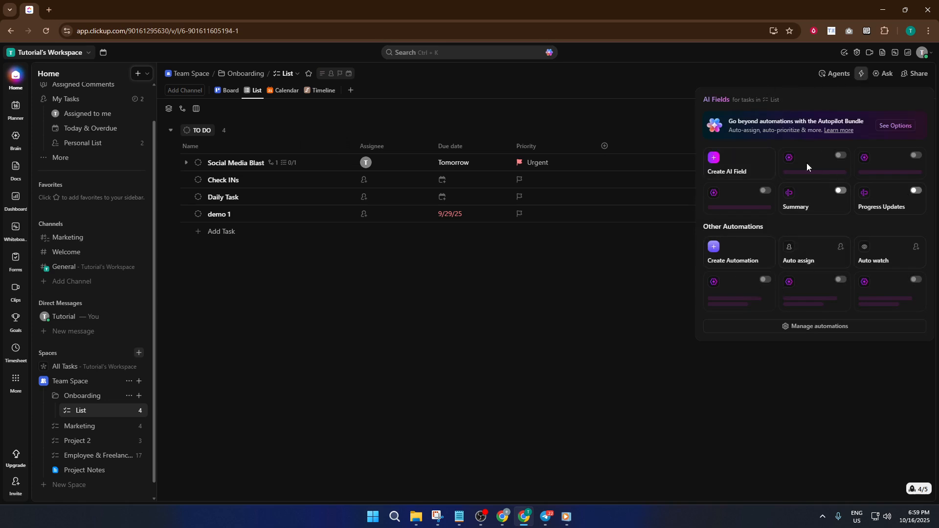
{"action": "left_click", "coordinate": [765, 80]}
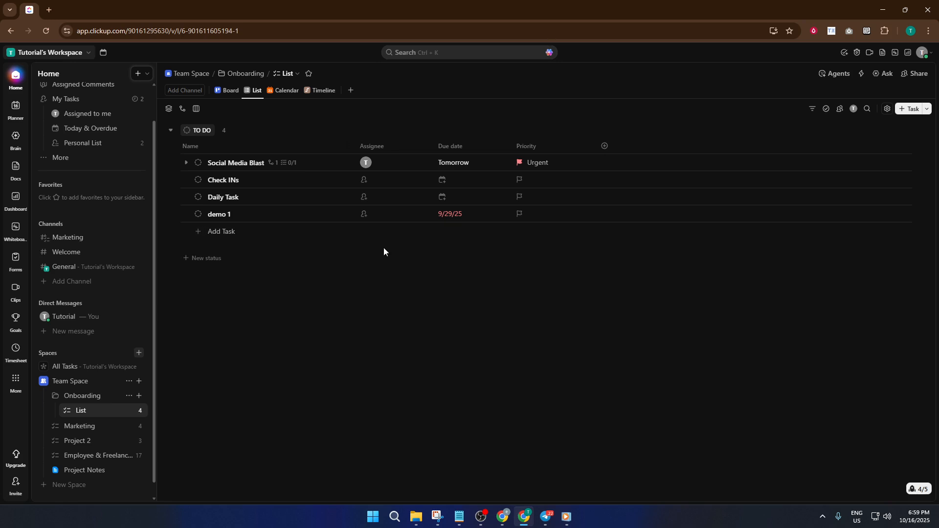
{"action": "left_click", "coordinate": [348, 94]}
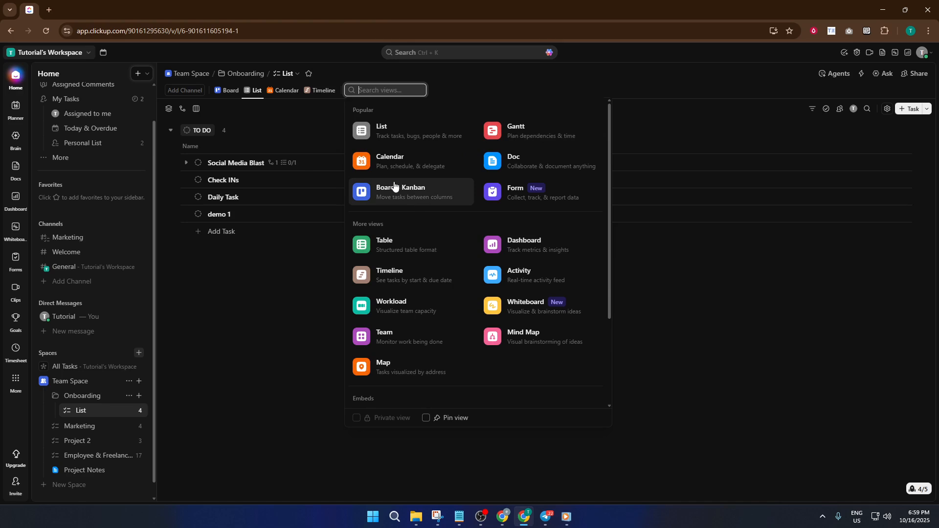
{"action": "left_click", "coordinate": [292, 270]}
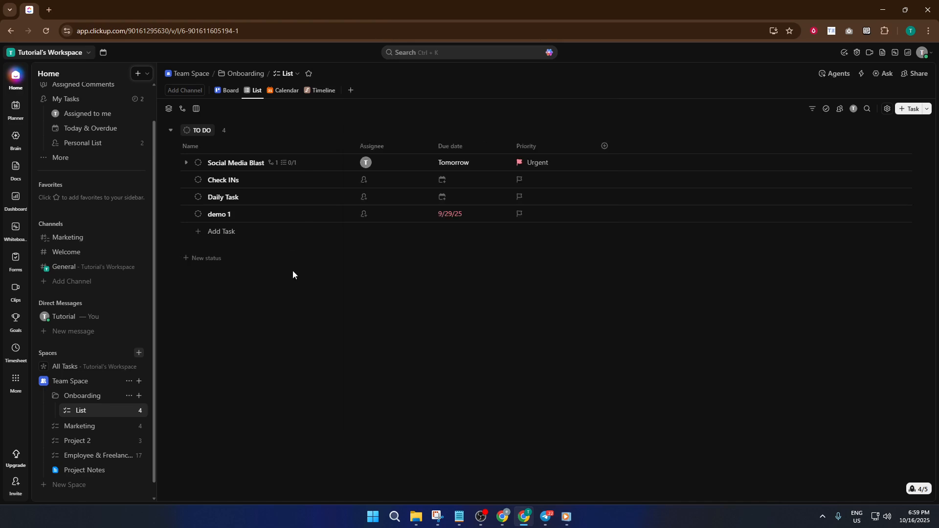